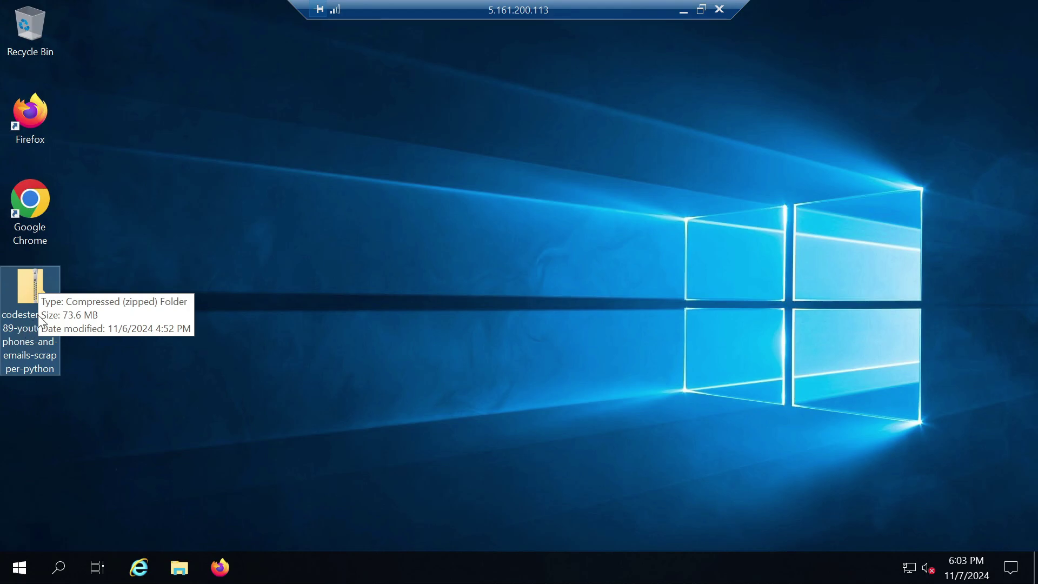
- Extract the codester-35489-youtube-phones-and-emails-scrapper-python archive to a desktop folder of the same name and show the extracted files
{"action": "left_click_drag", "start_coordinate": [109, 269], "coordinate": [1, 337]}
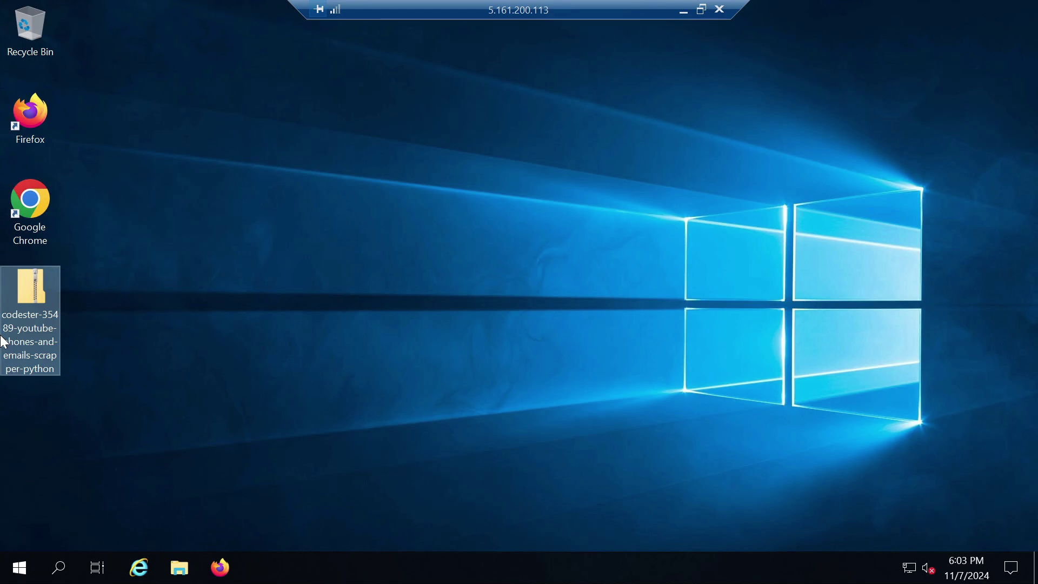
{"action": "right_click", "coordinate": [28, 288]}
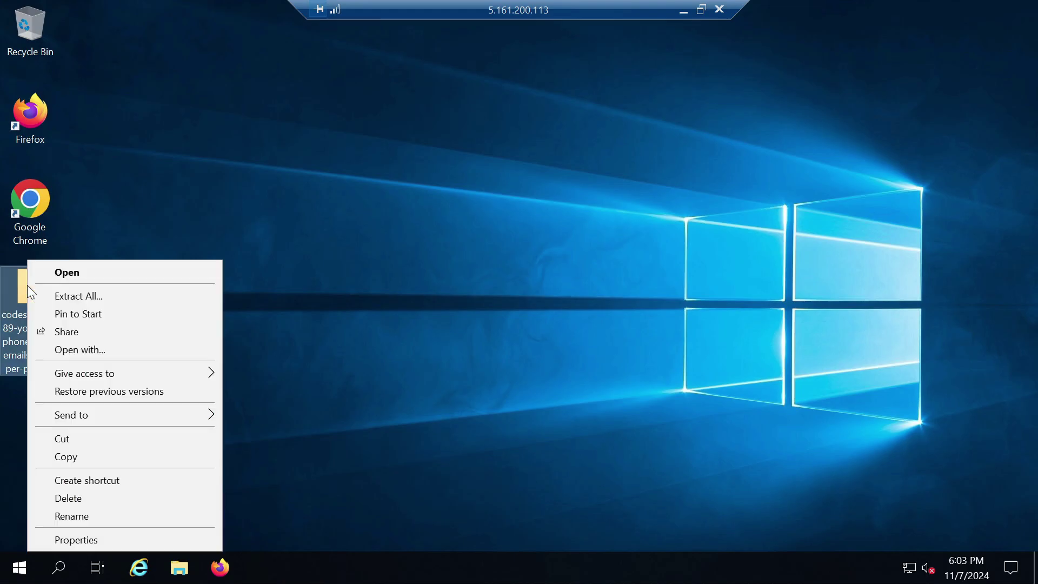
{"action": "left_click", "coordinate": [57, 297]}
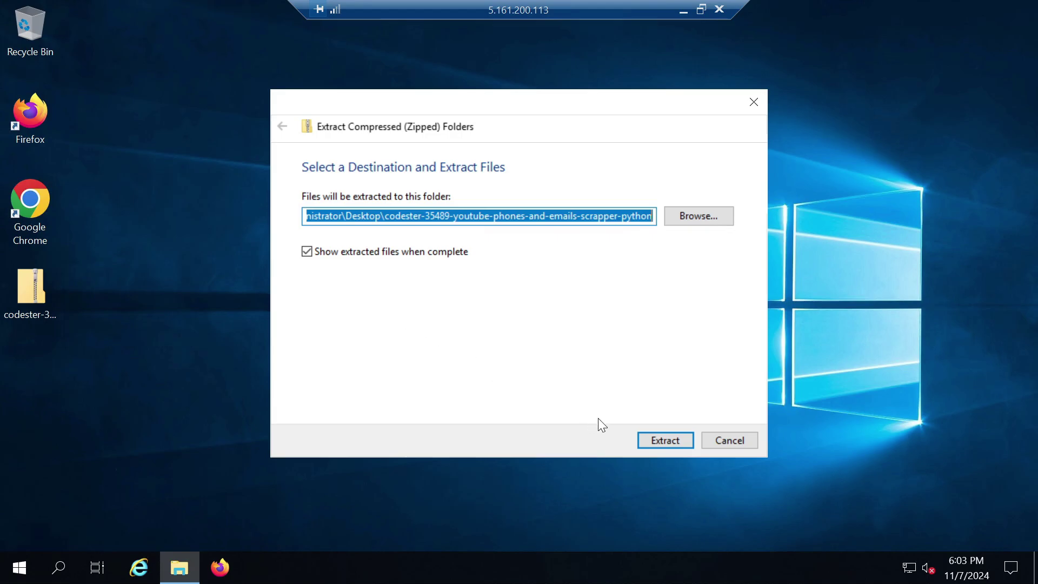
{"action": "left_click", "coordinate": [649, 445]}
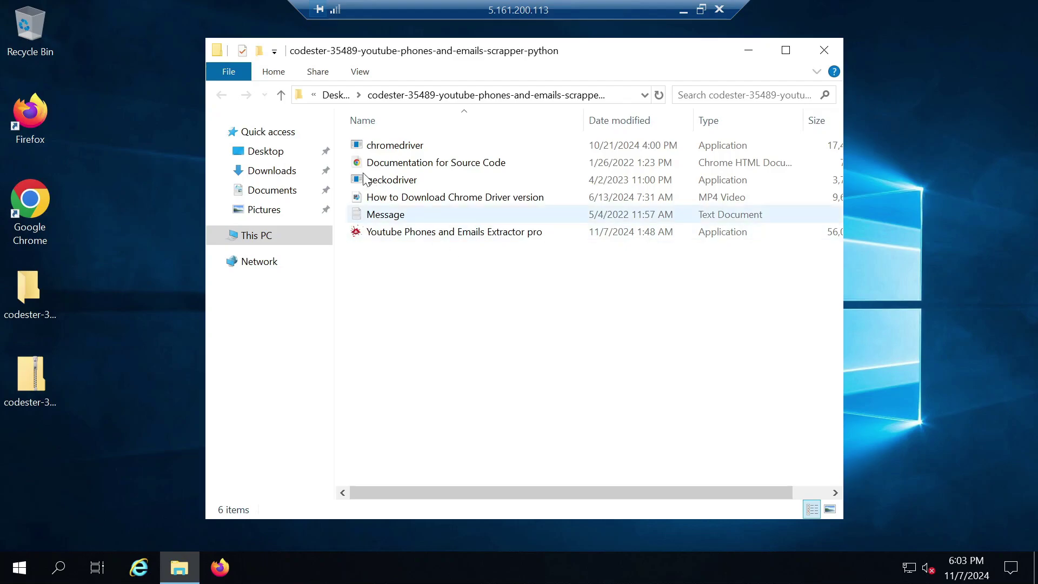
- Launch the Youtube Phones and Emails Extractor pro application from the extracted folder
{"action": "left_click_drag", "start_coordinate": [349, 148], "coordinate": [396, 252]}
{"action": "left_click", "coordinate": [403, 267]}
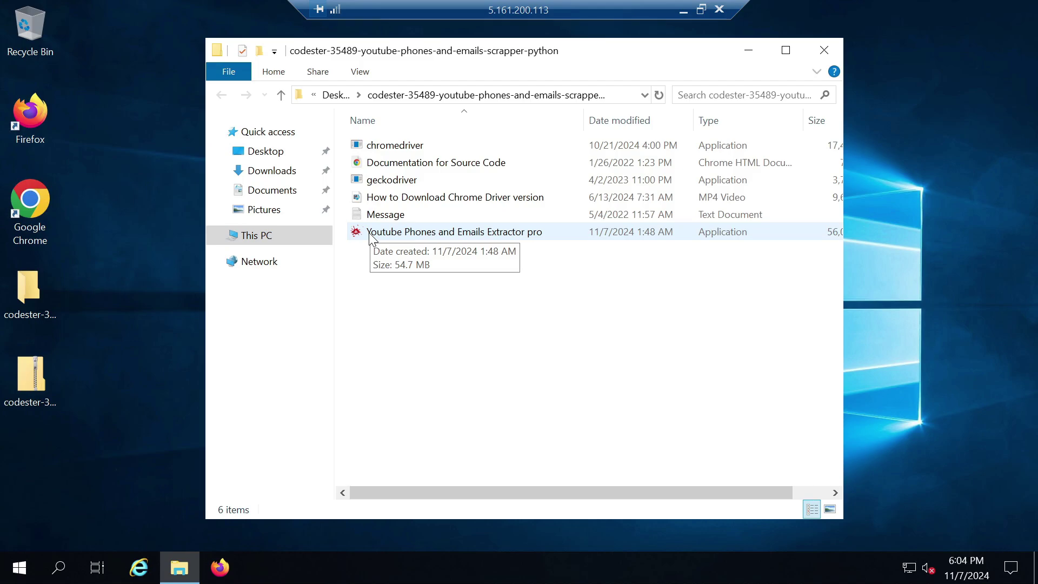
{"action": "double_click", "coordinate": [371, 237]}
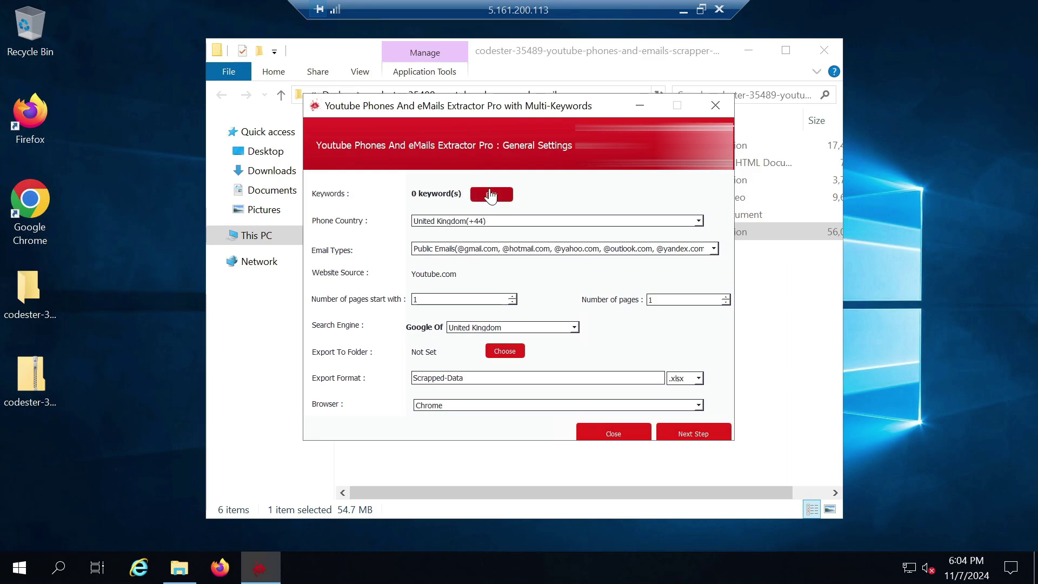
- Add "technology" to the extractor's keyword list
{"action": "left_click", "coordinate": [491, 195]}
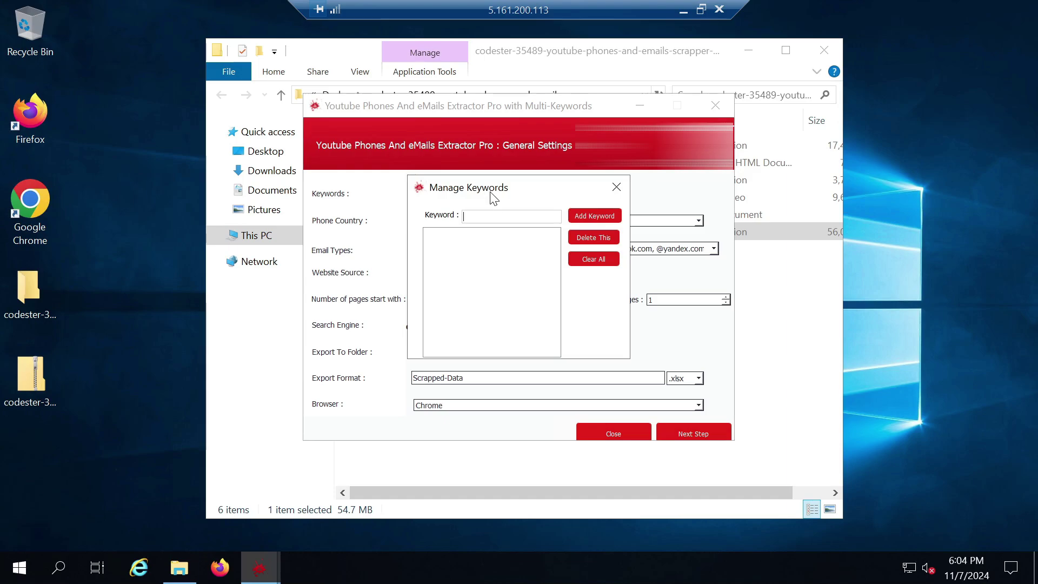
{"action": "type", "text": "technology"}
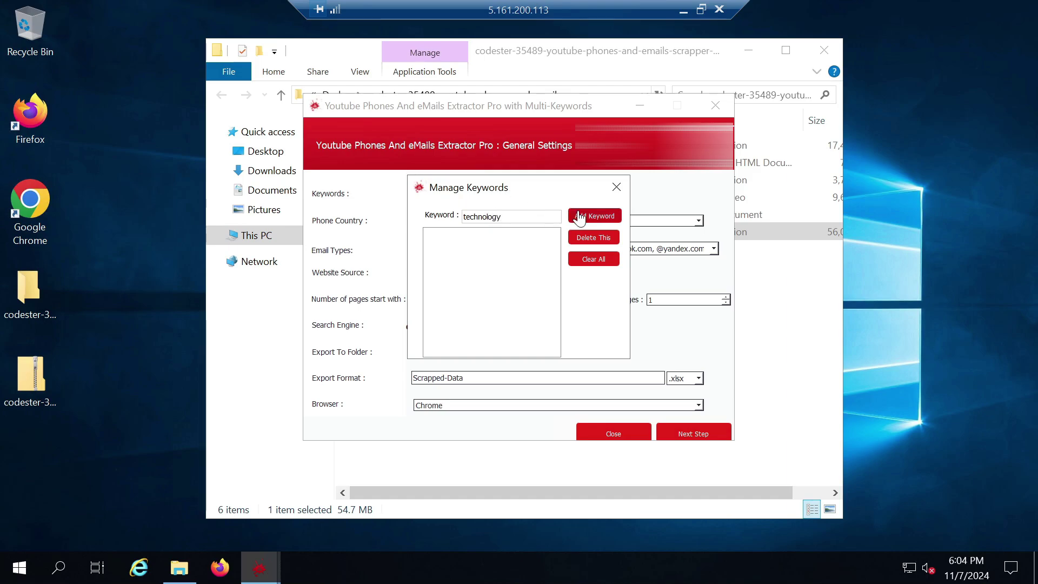
{"action": "left_click", "coordinate": [580, 218]}
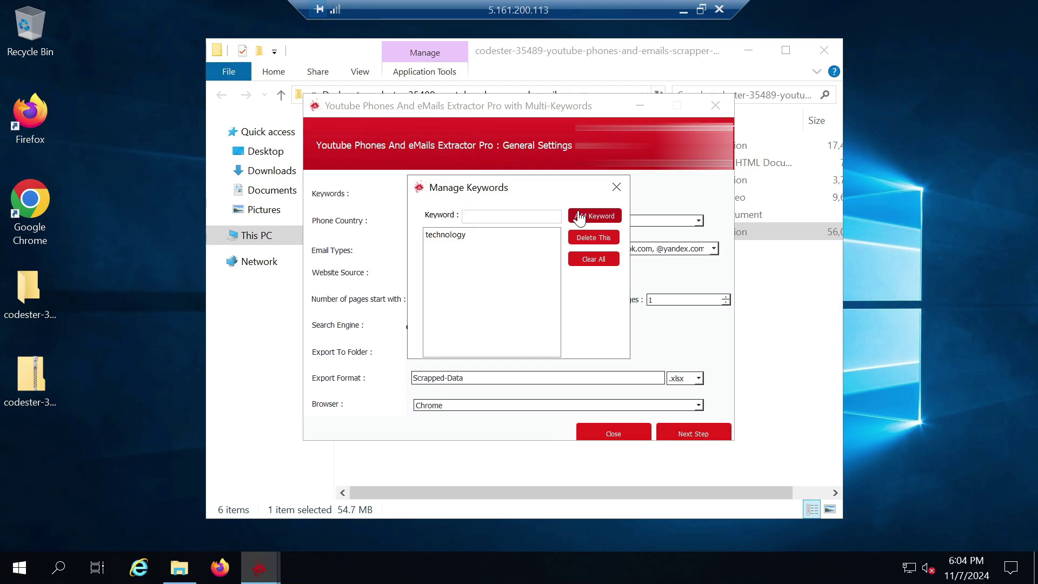
- Add the keyword "anything else" to the list and delete that keyword again
{"action": "type", "text": "anything else"}
{"action": "left_click", "coordinate": [585, 221]}
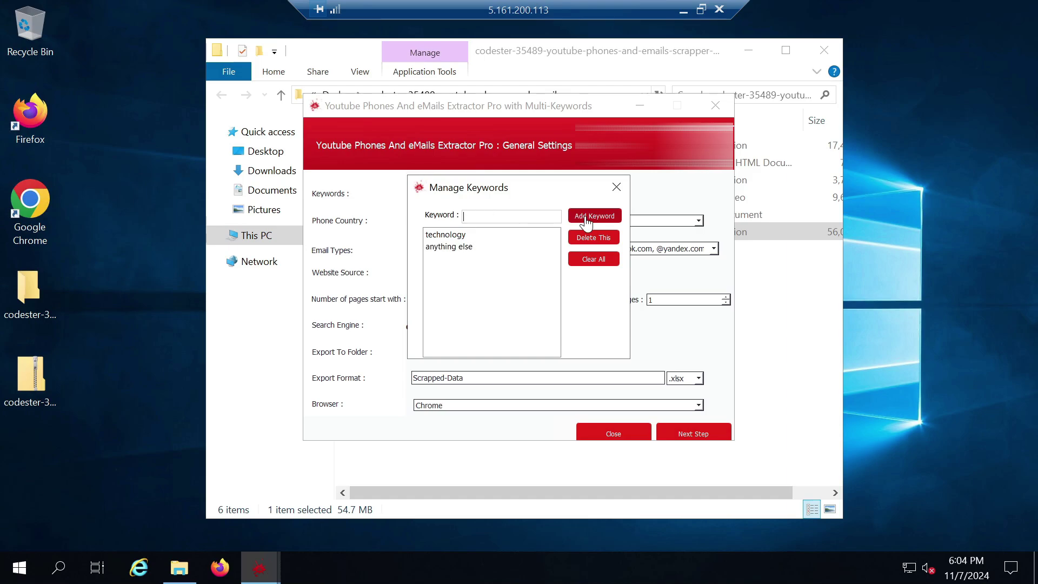
{"action": "left_click", "coordinate": [462, 252]}
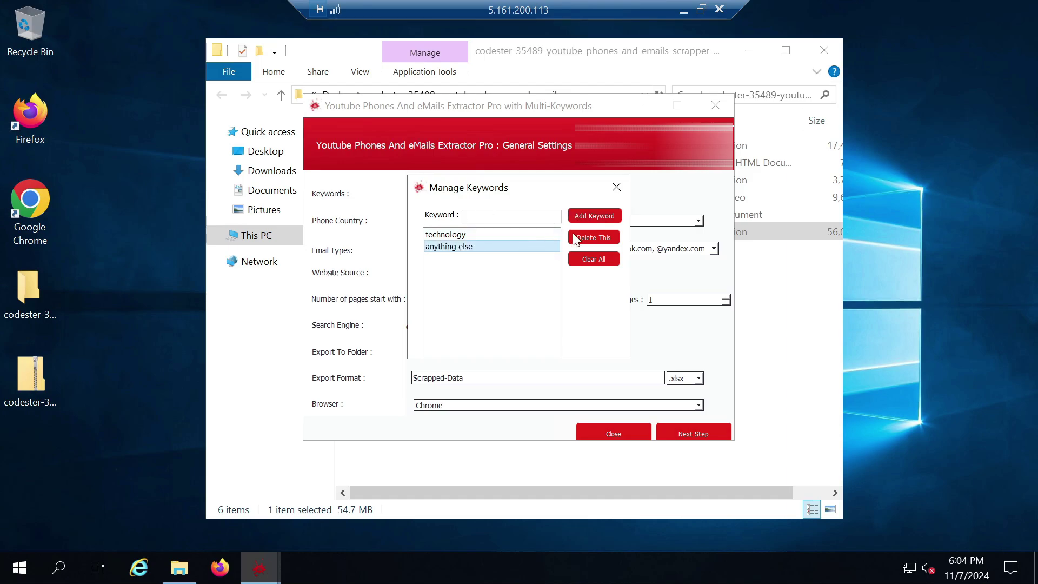
{"action": "left_click", "coordinate": [602, 243]}
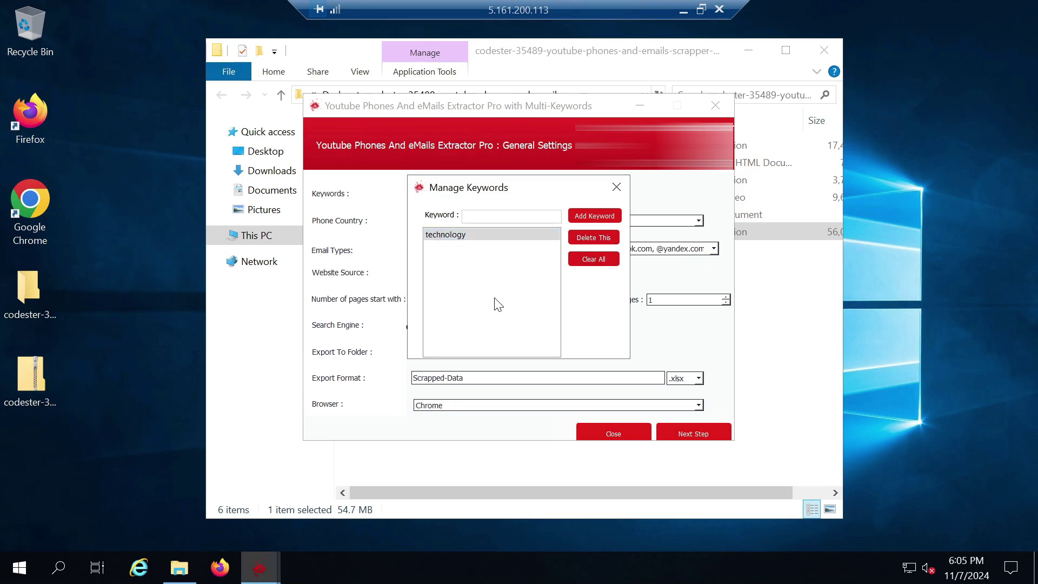
- Close the keyword manager and set the phone country to India(+91)
{"action": "left_click", "coordinate": [617, 187]}
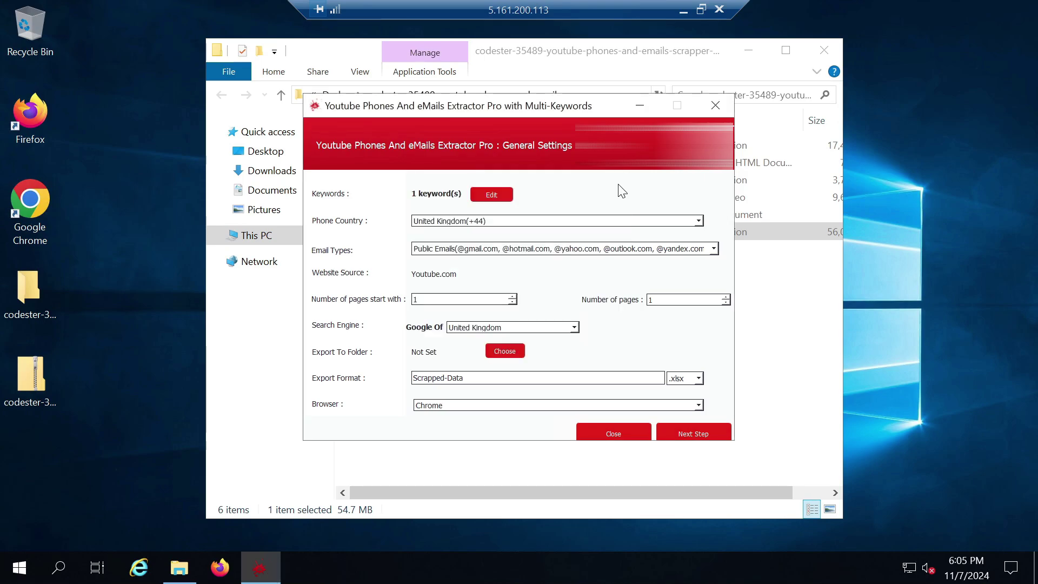
{"action": "left_click", "coordinate": [700, 222]}
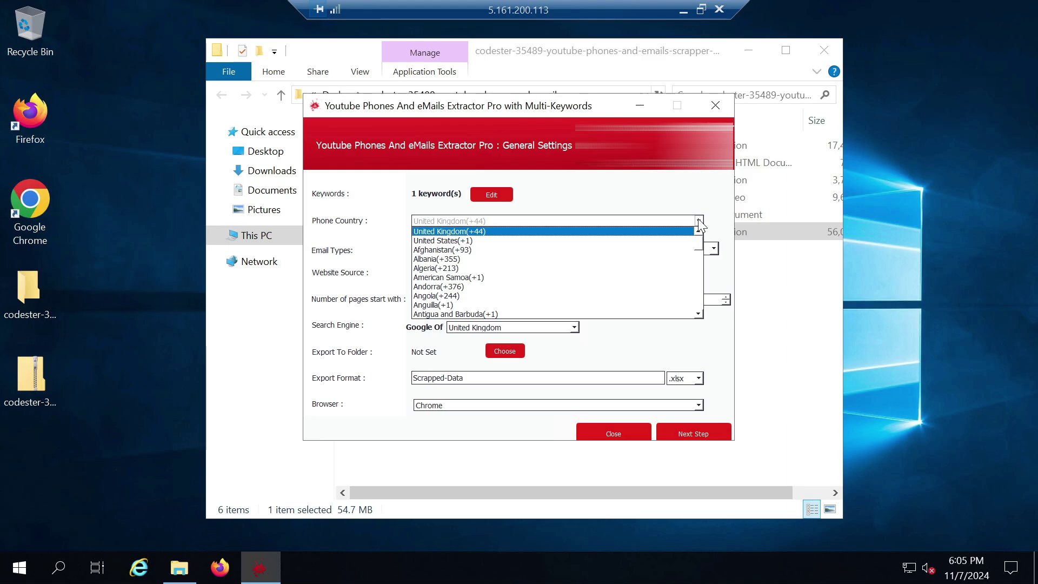
{"action": "key", "text": "i"}
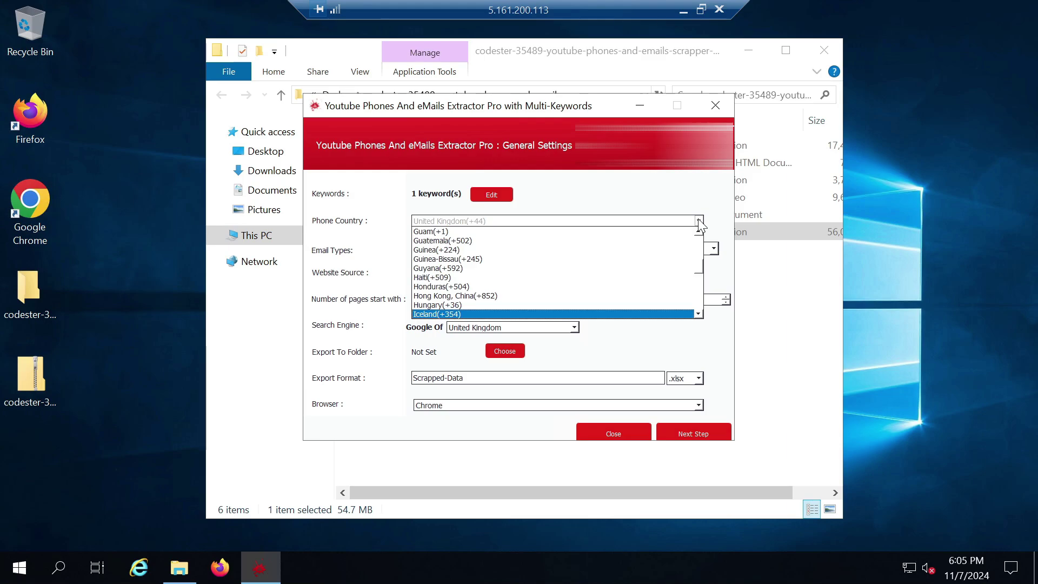
{"action": "key", "text": "Down"}
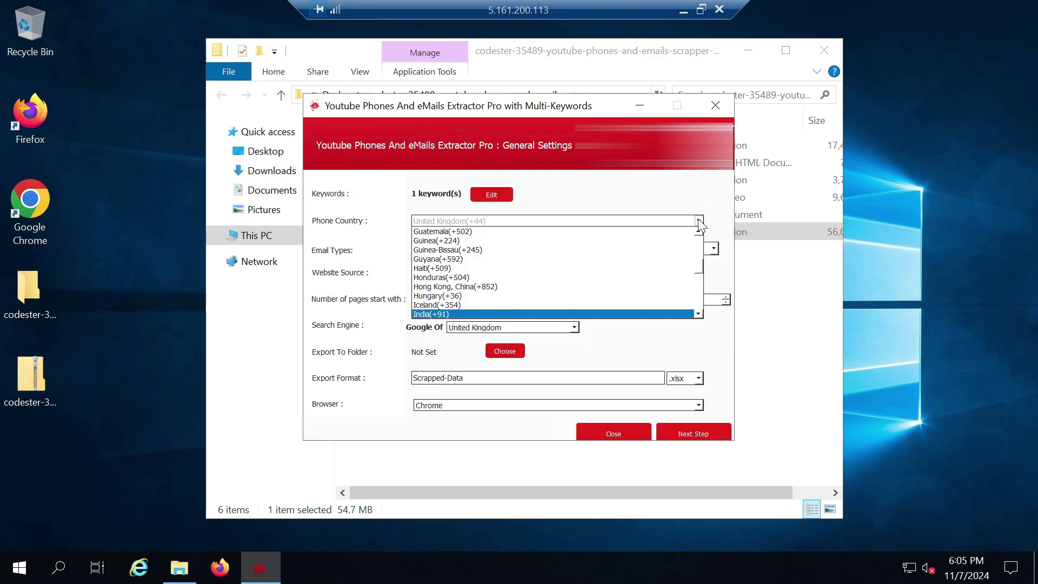
{"action": "key", "text": "Return"}
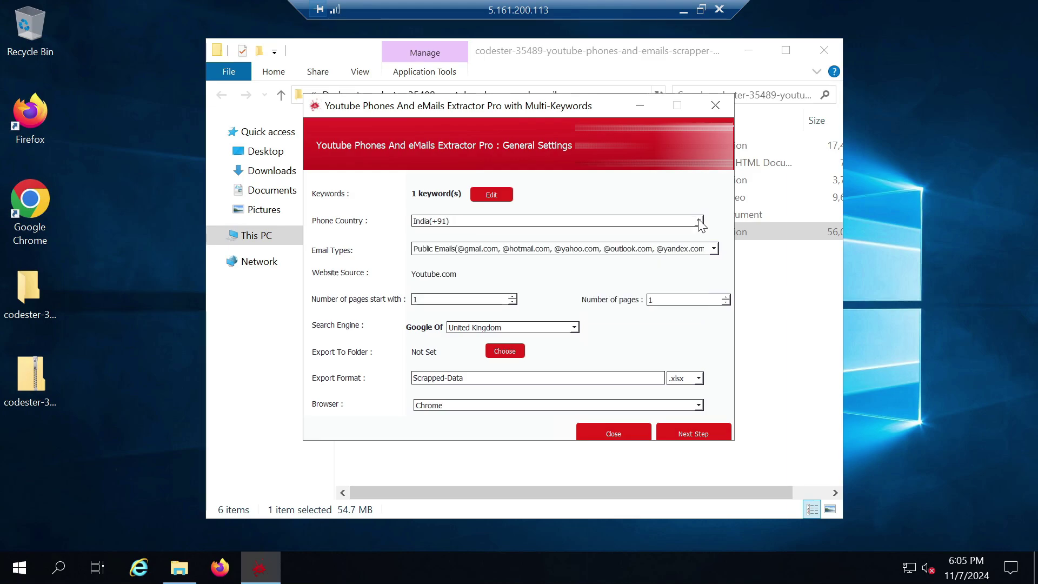
- Keep the public emails option as the email type and set the number of pages to 20
{"action": "left_click", "coordinate": [714, 249]}
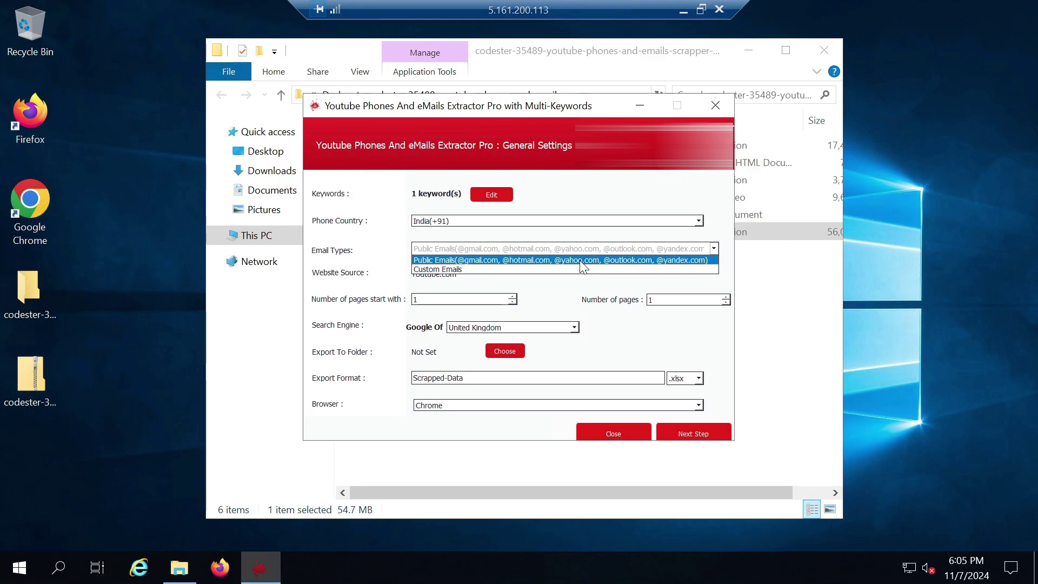
{"action": "left_click", "coordinate": [583, 262]}
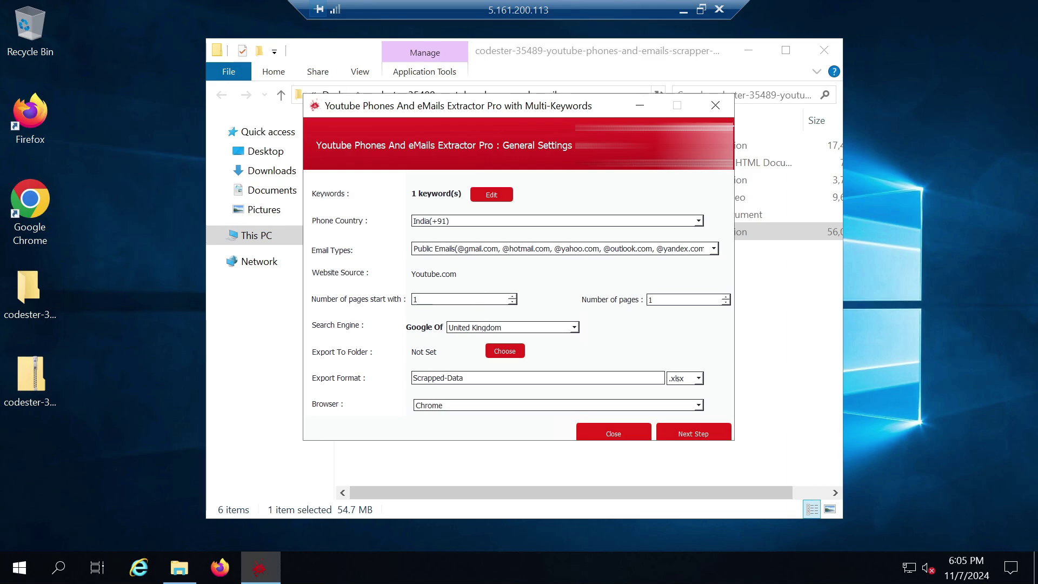
{"action": "left_click_drag", "start_coordinate": [657, 300], "coordinate": [636, 302]}
{"action": "left_click", "coordinate": [464, 298]}
{"action": "double_click", "coordinate": [425, 298]}
{"action": "left_click", "coordinate": [652, 300]}
{"action": "double_click", "coordinate": [652, 300]}
{"action": "type", "text": "20"}
- Set the search engine to Google of India
{"action": "left_click", "coordinate": [574, 330]}
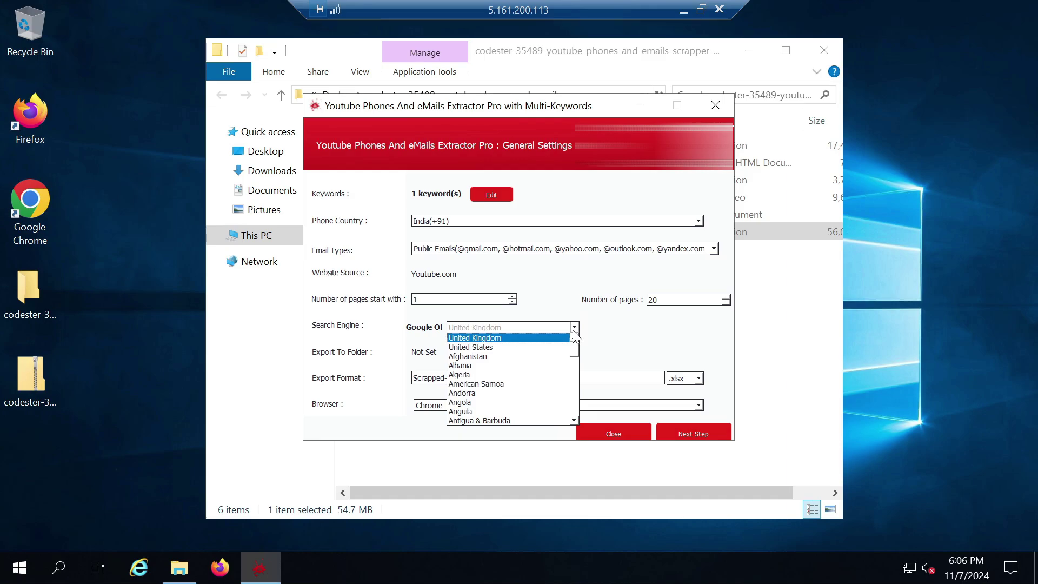
{"action": "key", "text": "i"}
{"action": "key", "text": "Down"}
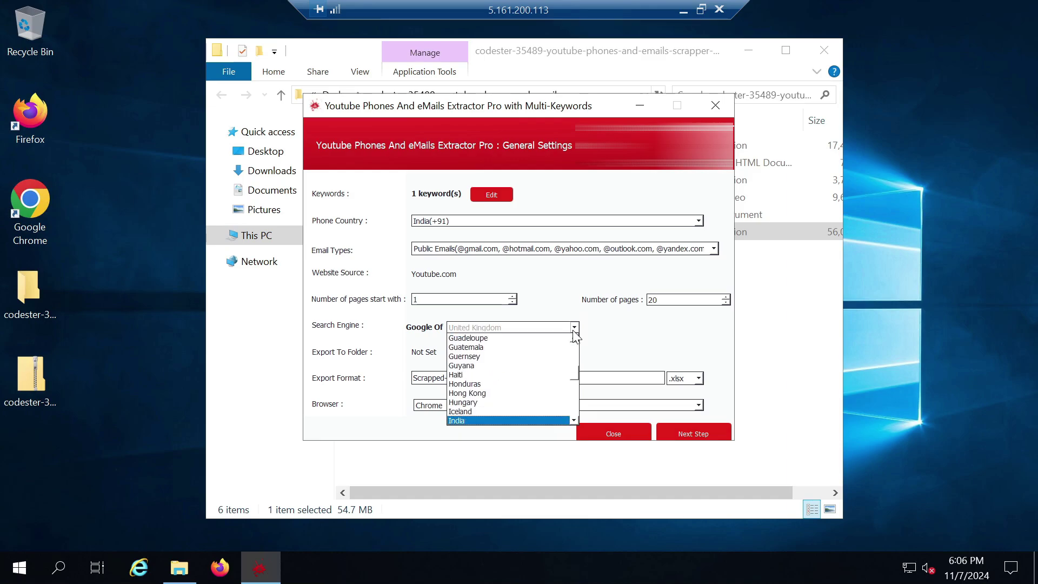
{"action": "key", "text": "Return"}
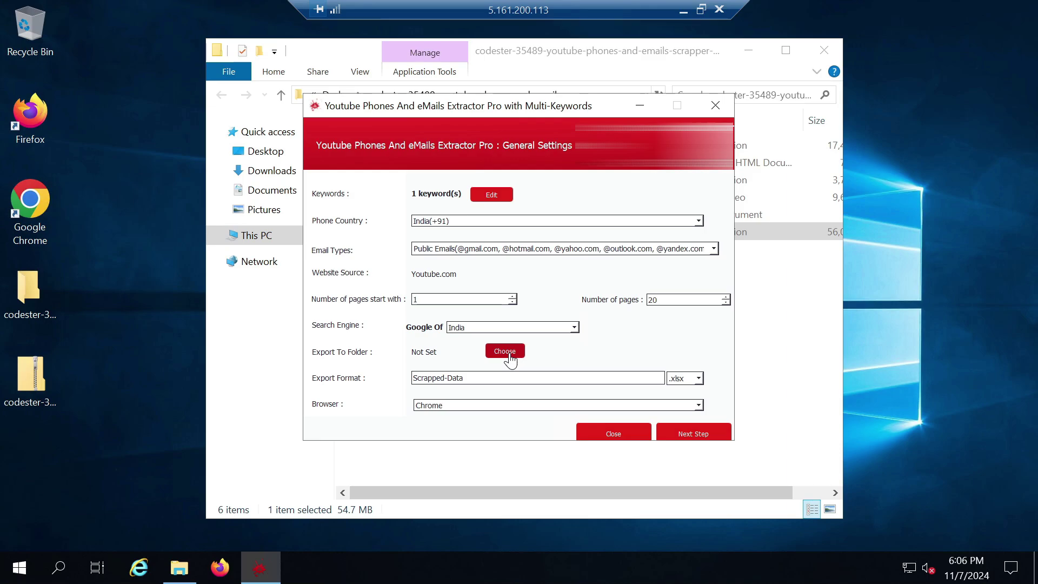
- Choose the Desktop as the export folder and keep the Scrapped-Data file name with the .xlsx format
{"action": "left_click", "coordinate": [509, 355]}
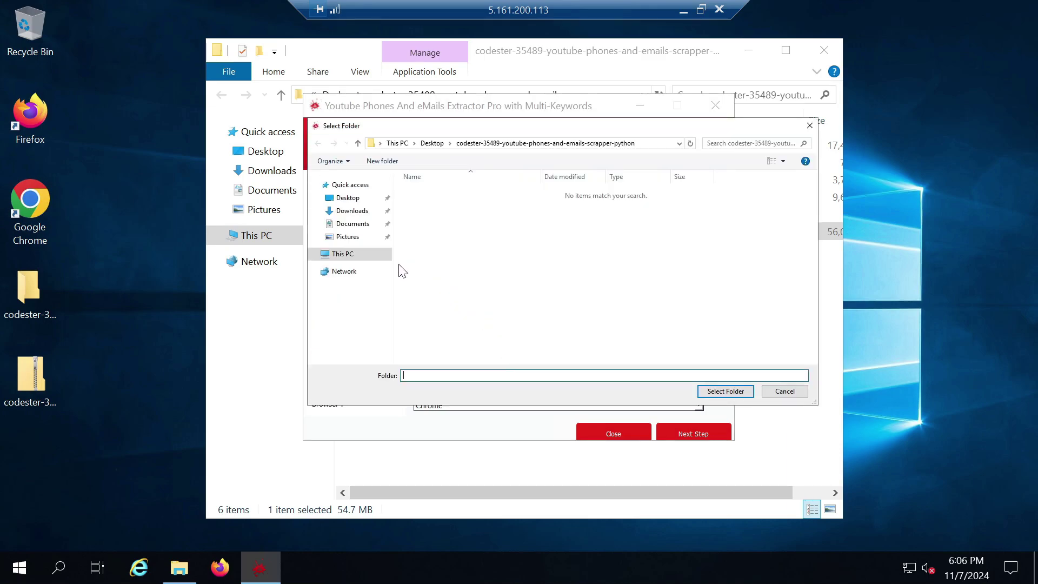
{"action": "left_click", "coordinate": [348, 198]}
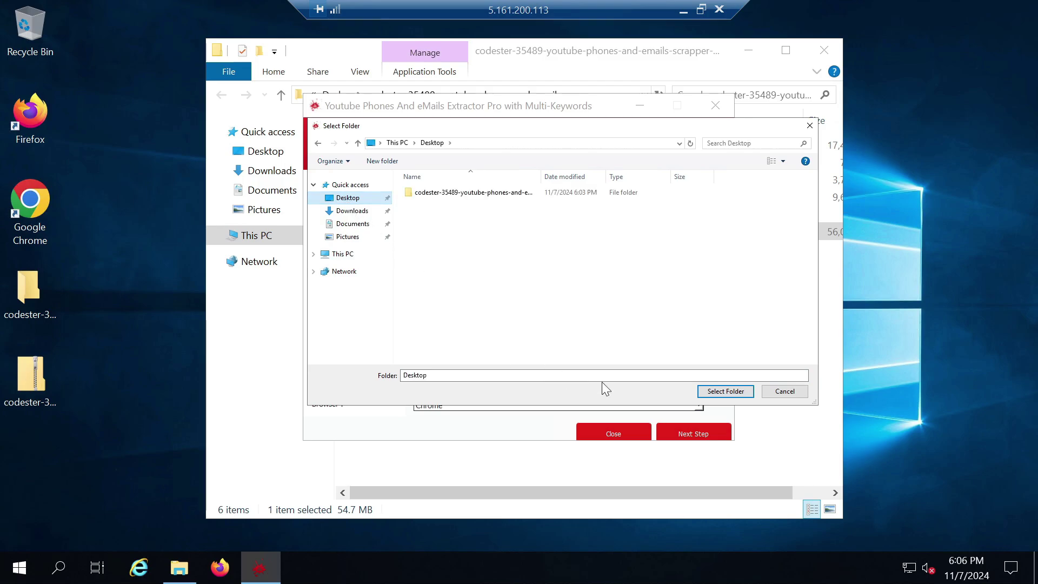
{"action": "left_click", "coordinate": [725, 391]}
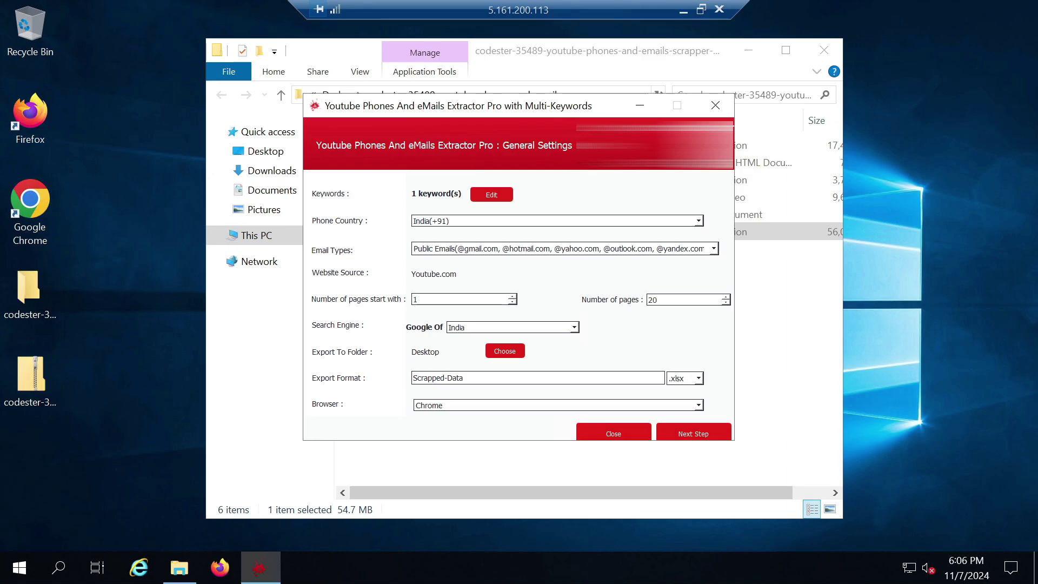
{"action": "left_click_drag", "start_coordinate": [464, 378], "coordinate": [412, 377]}
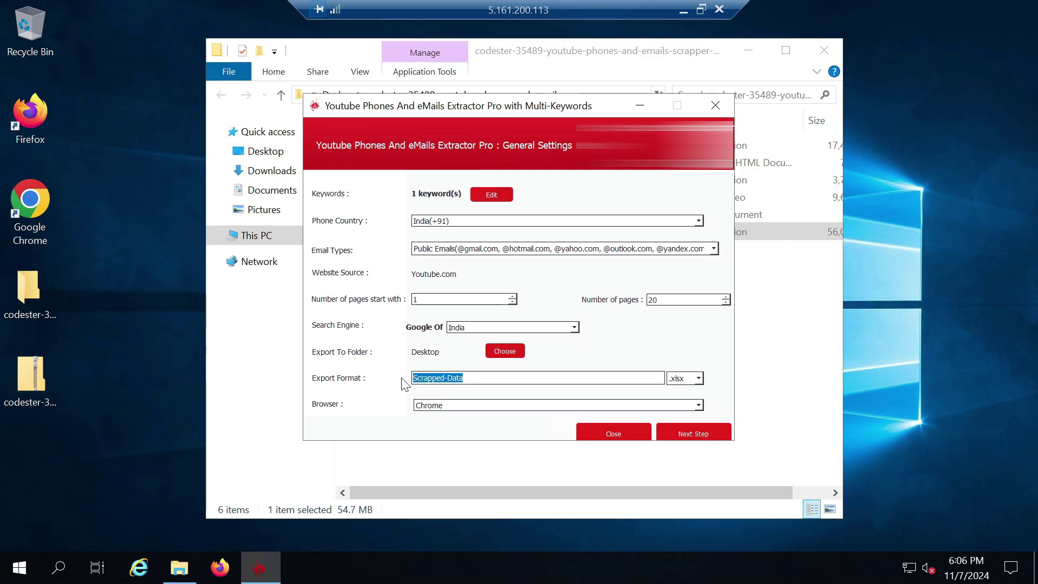
{"action": "left_click", "coordinate": [699, 379]}
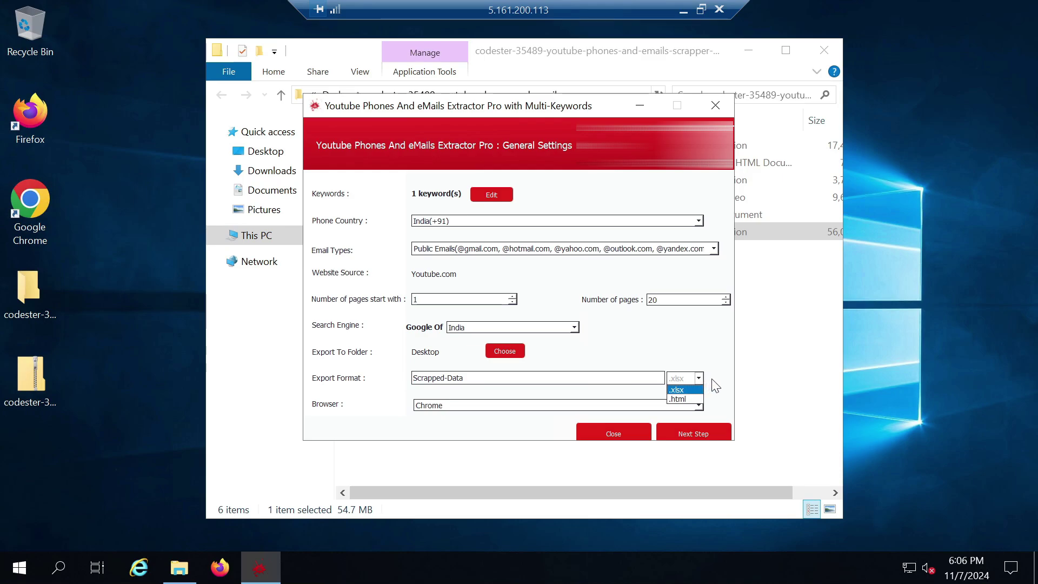
{"action": "left_click", "coordinate": [719, 385]}
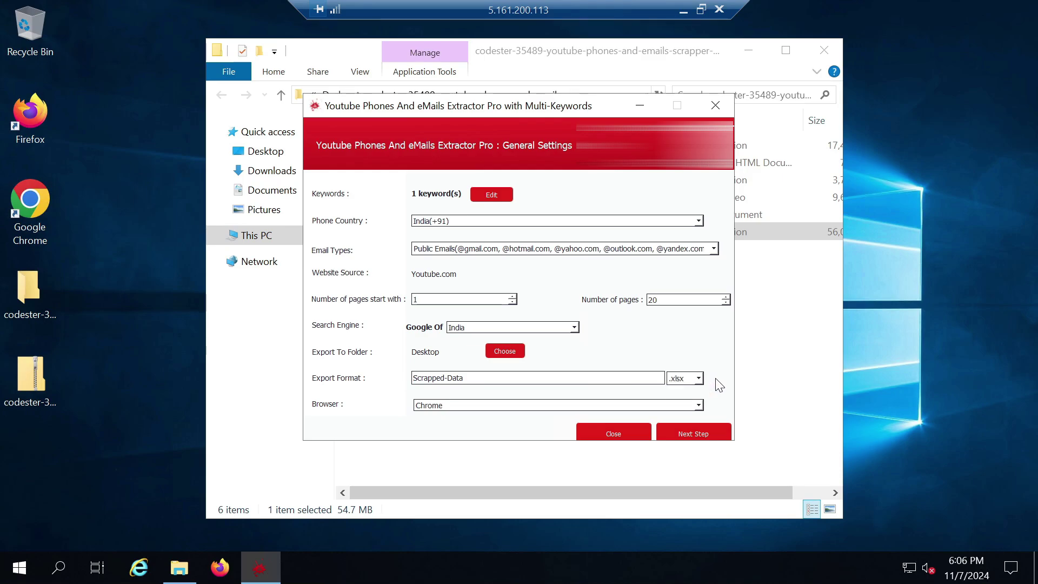
- Set the browser to Firefox and continue to the settings review
{"action": "left_click", "coordinate": [700, 406]}
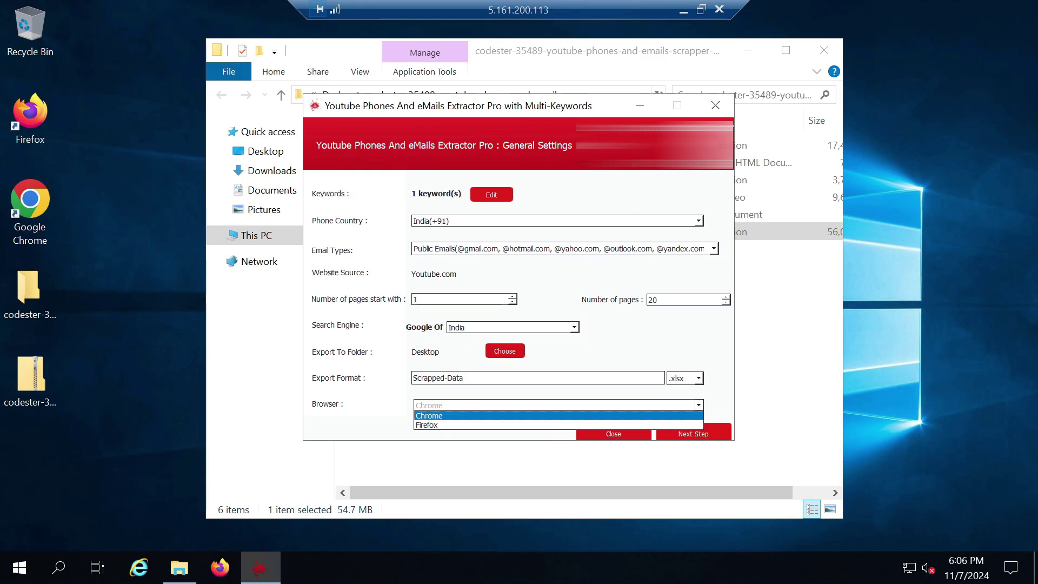
{"action": "left_click", "coordinate": [641, 107]}
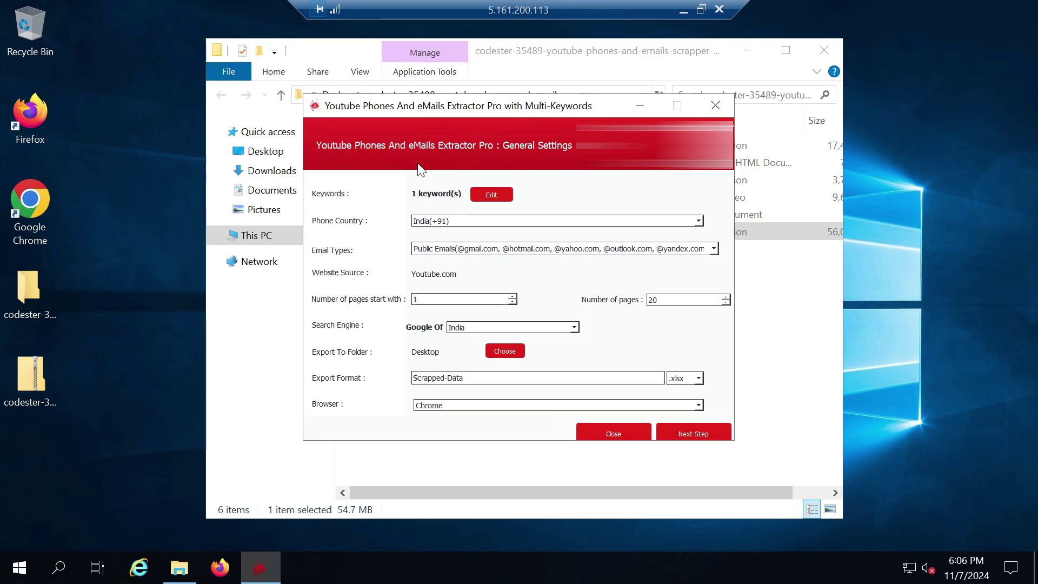
{"action": "left_click", "coordinate": [636, 111]}
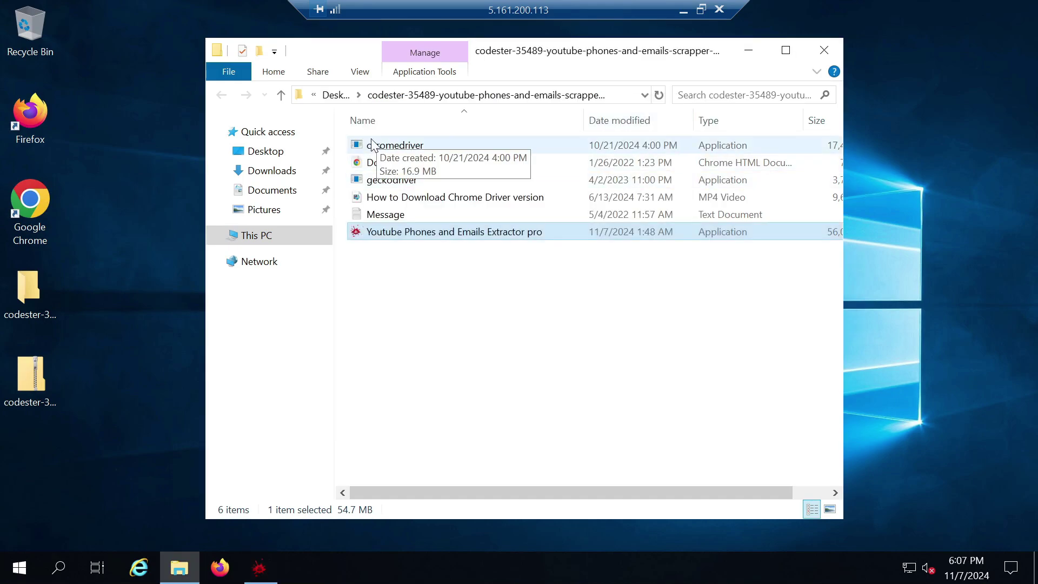
{"action": "left_click", "coordinate": [260, 566]}
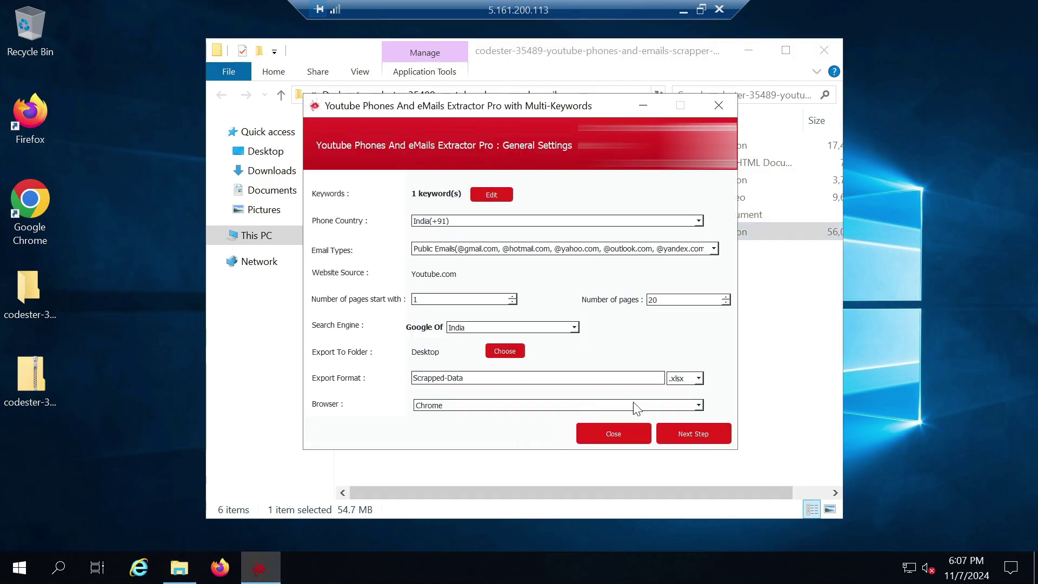
{"action": "left_click", "coordinate": [699, 405]}
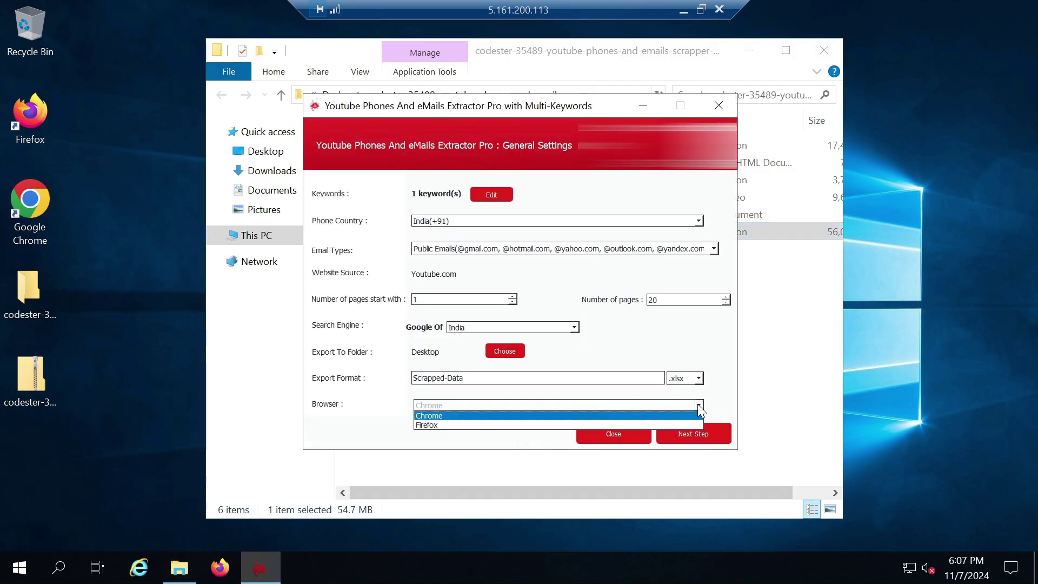
{"action": "left_click", "coordinate": [610, 425]}
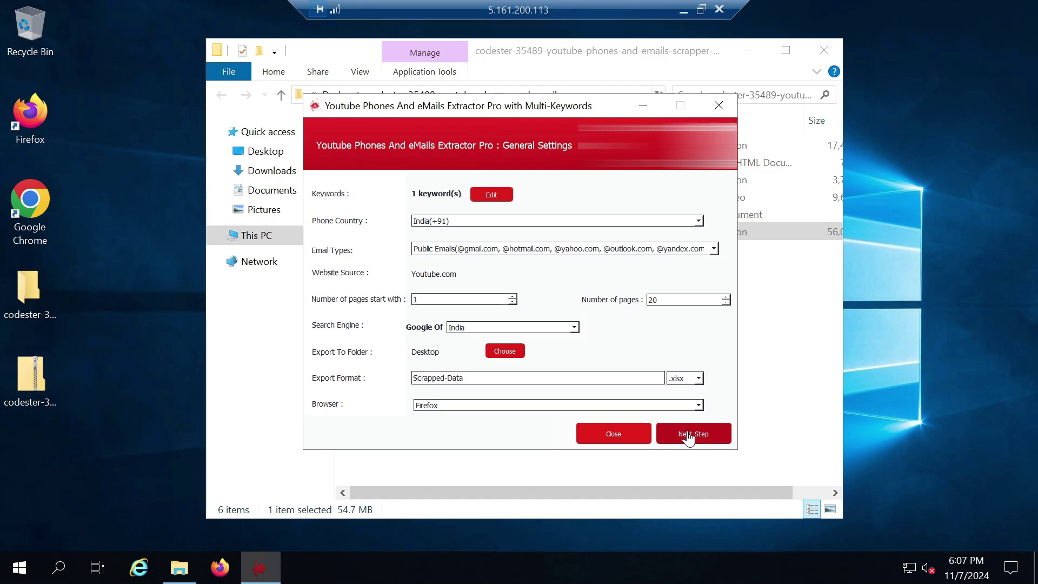
{"action": "left_click", "coordinate": [688, 437]}
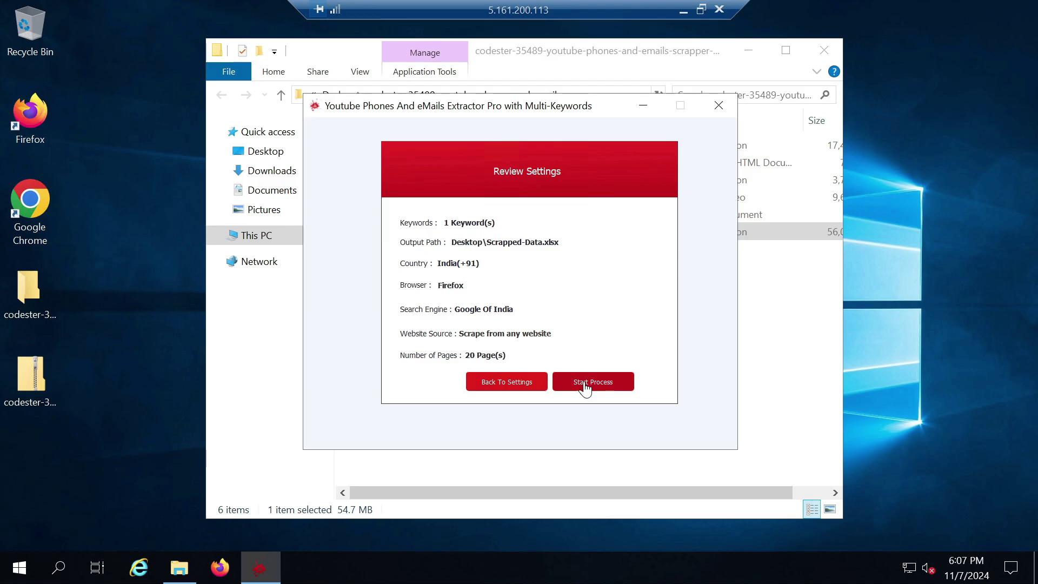
- Start the scraping process with the reviewed settings, confirm that the browser is open, and acknowledge the finished export
{"action": "left_click", "coordinate": [586, 387]}
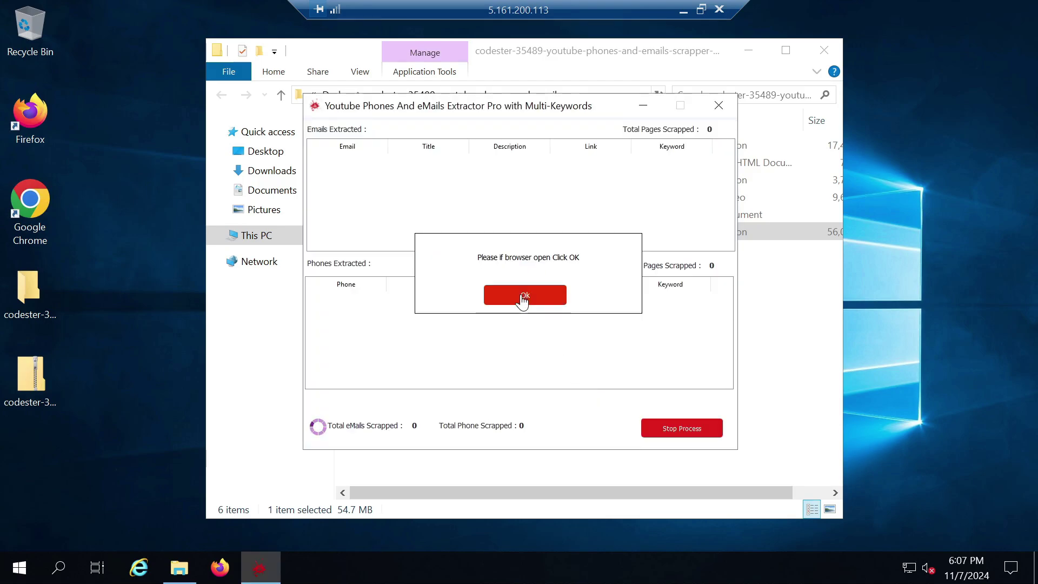
{"action": "left_click", "coordinate": [523, 297]}
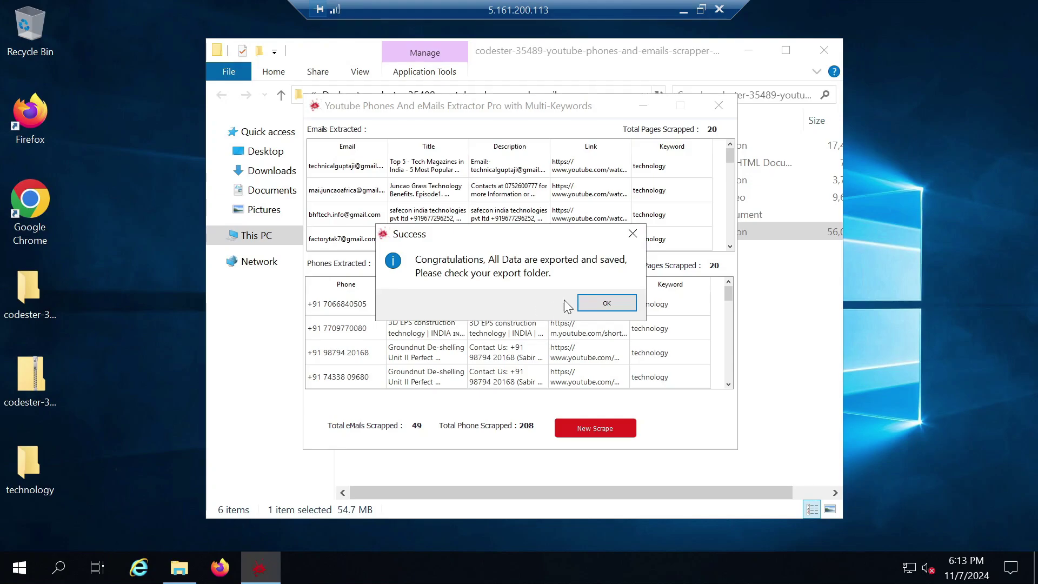
{"action": "left_click", "coordinate": [600, 304]}
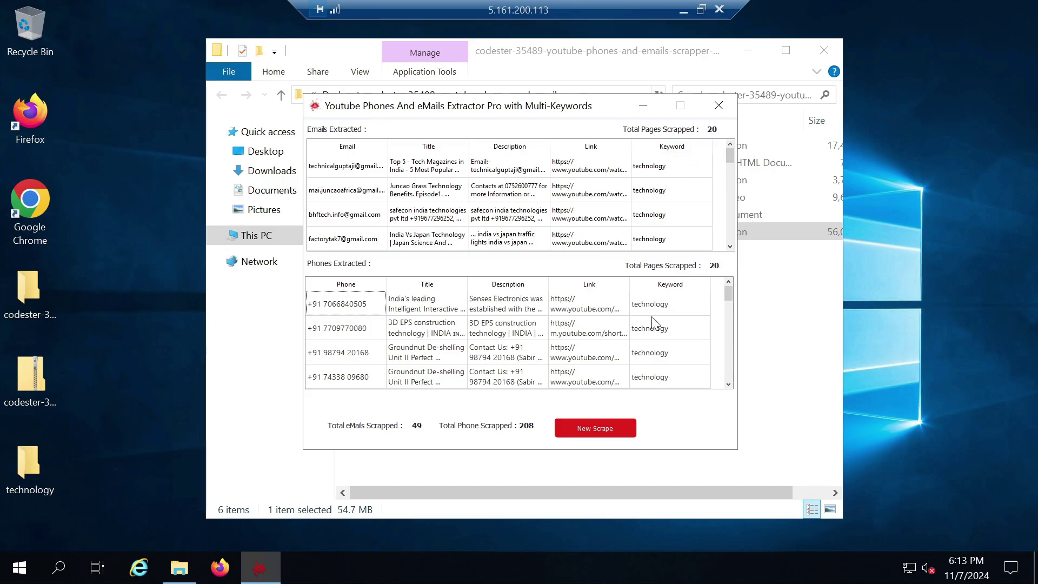
- Review the extracted phone and email lists to their ends and check the exported files in the technology folder on the Desktop
{"action": "left_click_drag", "start_coordinate": [727, 320], "coordinate": [729, 373]}
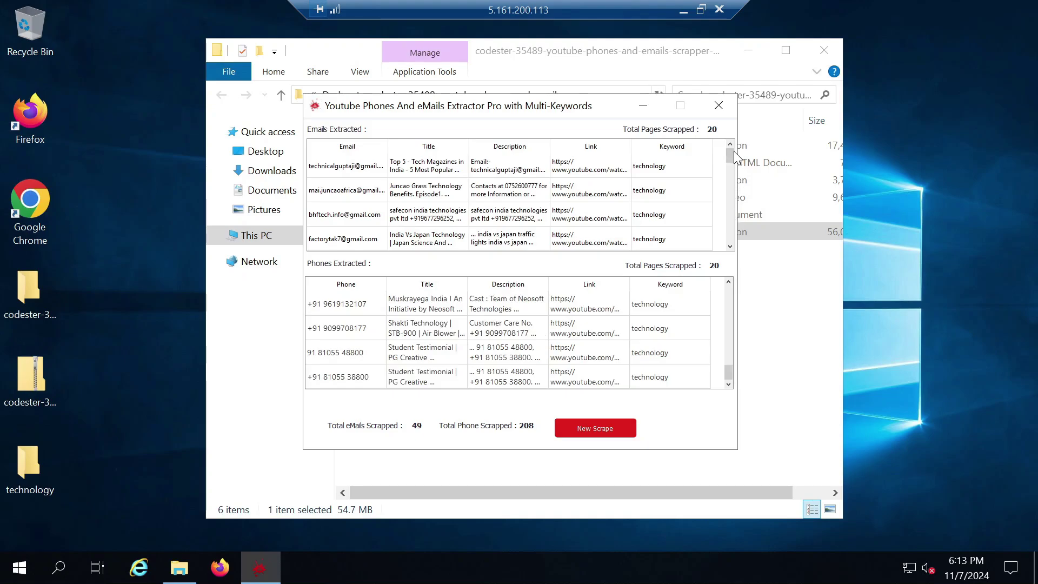
{"action": "left_click_drag", "start_coordinate": [733, 154], "coordinate": [755, 251]}
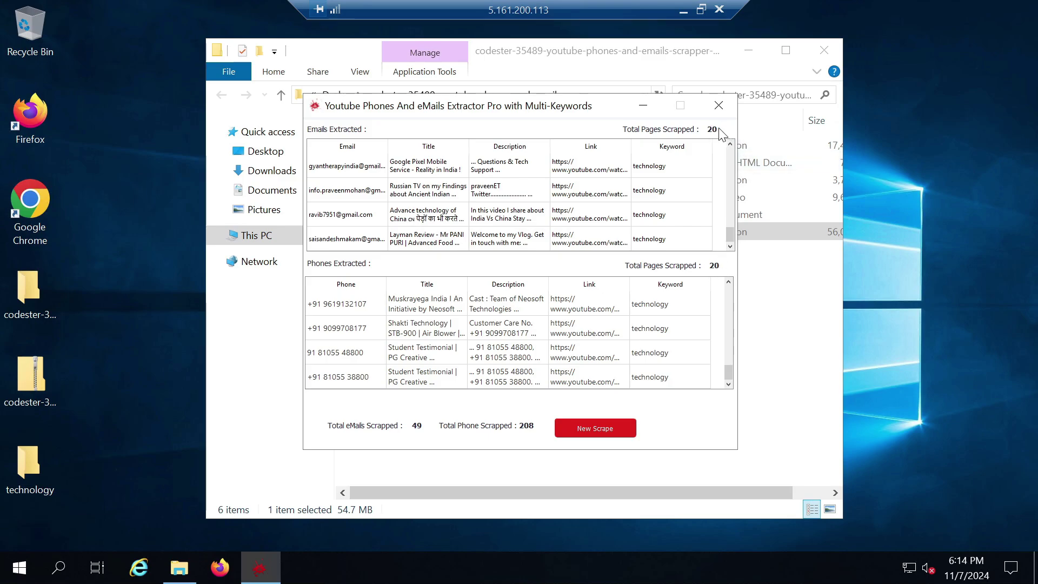
{"action": "double_click", "coordinate": [31, 470]}
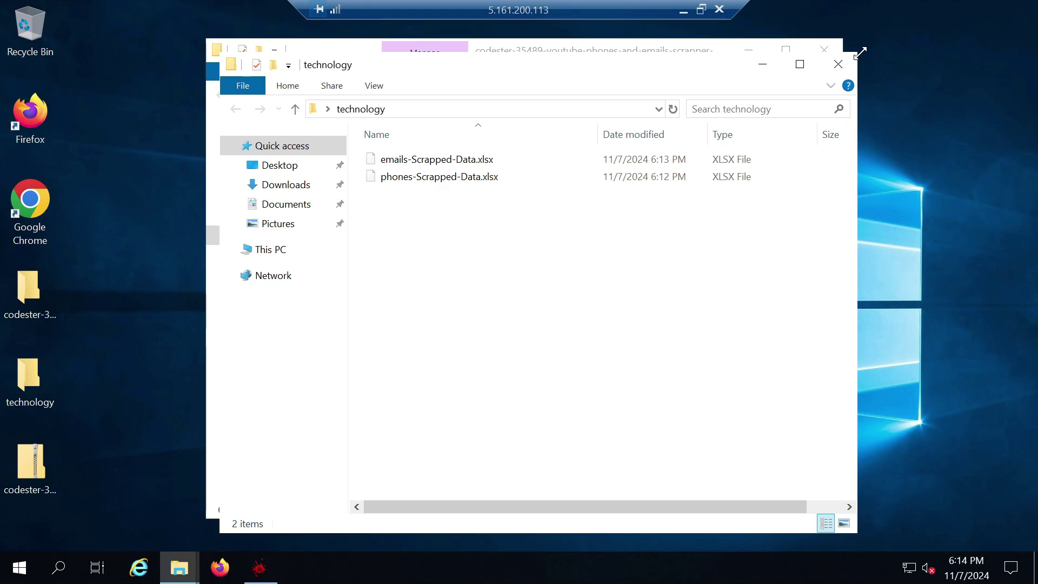
{"action": "left_click", "coordinate": [838, 64]}
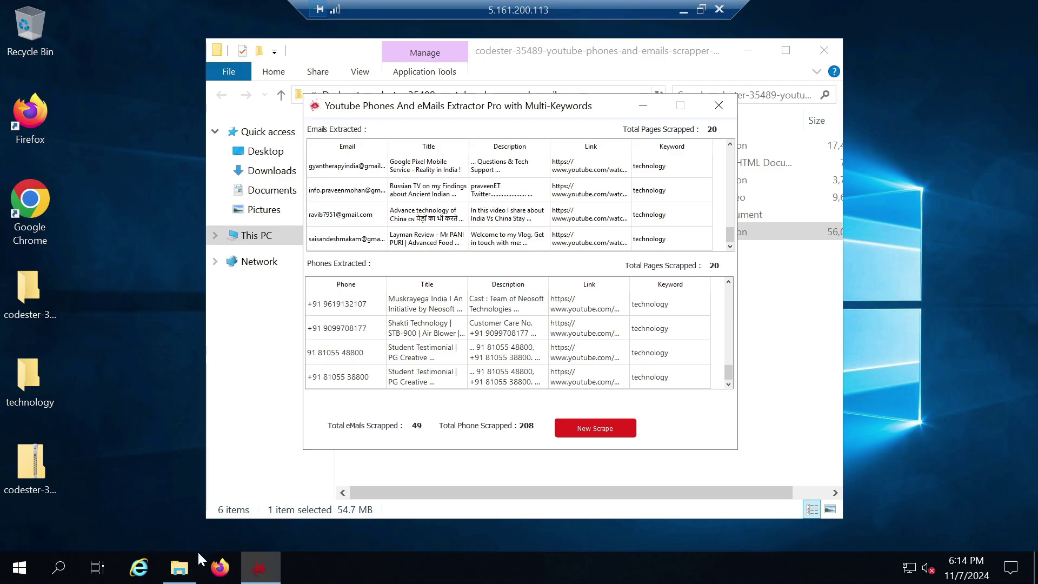
- Examine the computer's basic system information through the properties of This PC
{"action": "left_click", "coordinate": [180, 568]}
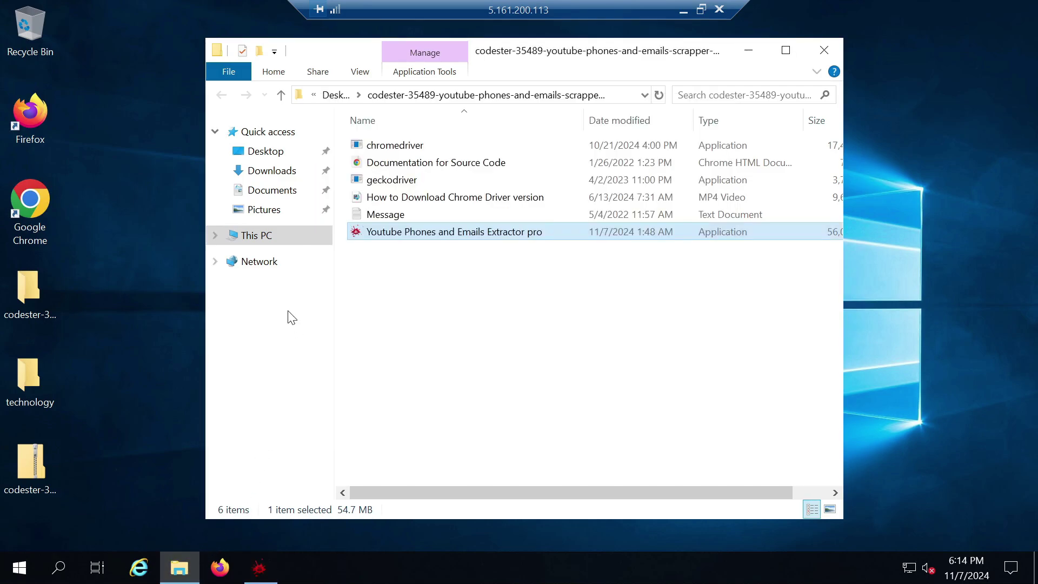
{"action": "right_click", "coordinate": [249, 230]}
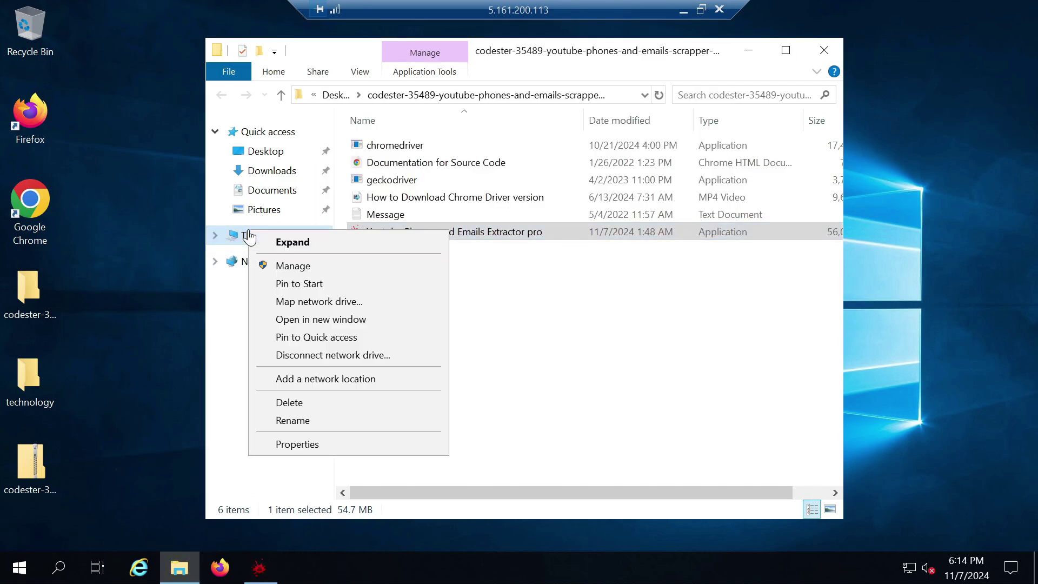
{"action": "left_click", "coordinate": [293, 445]}
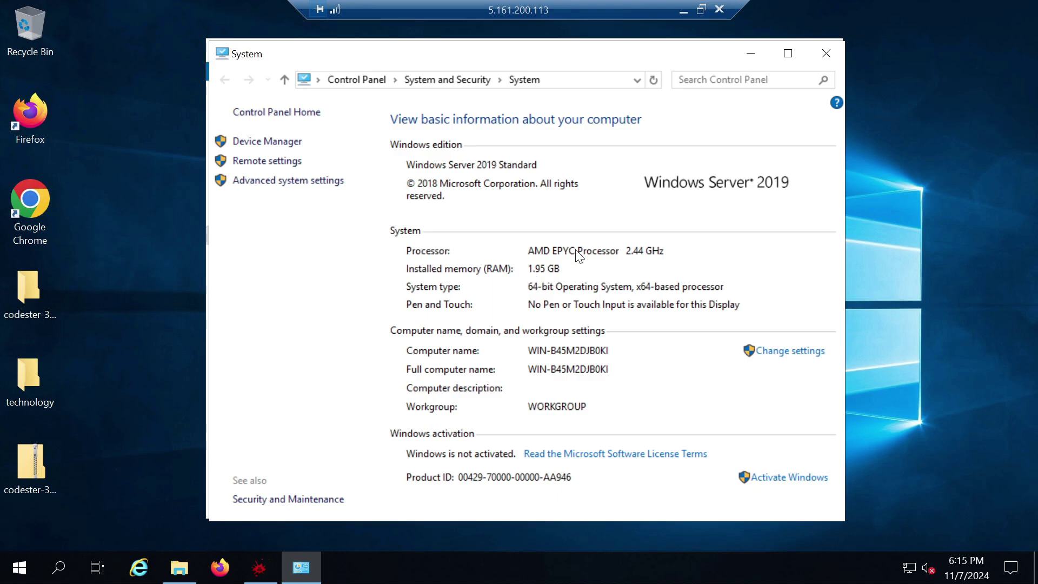
{"action": "left_click", "coordinate": [826, 55]}
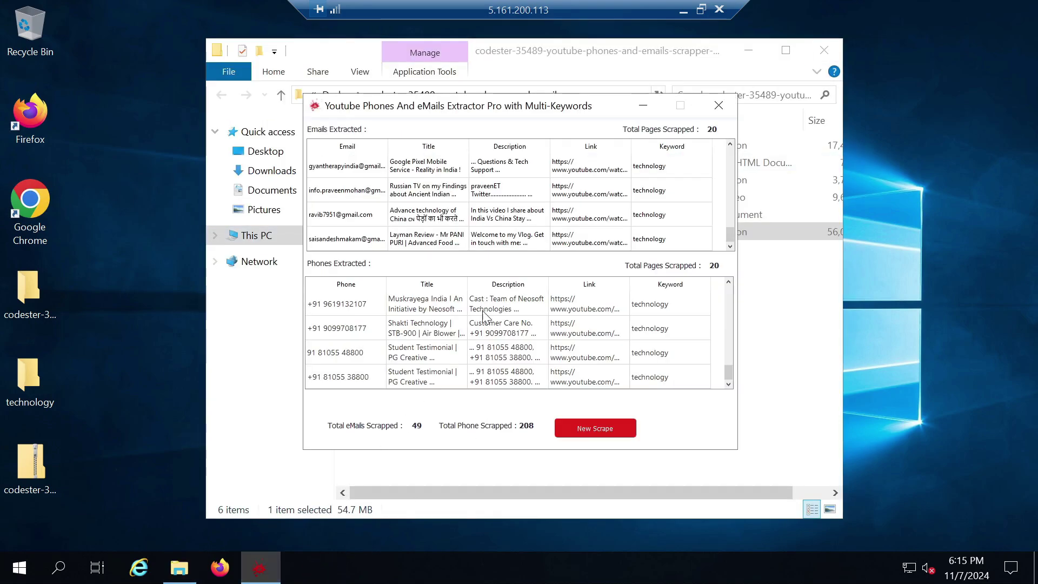